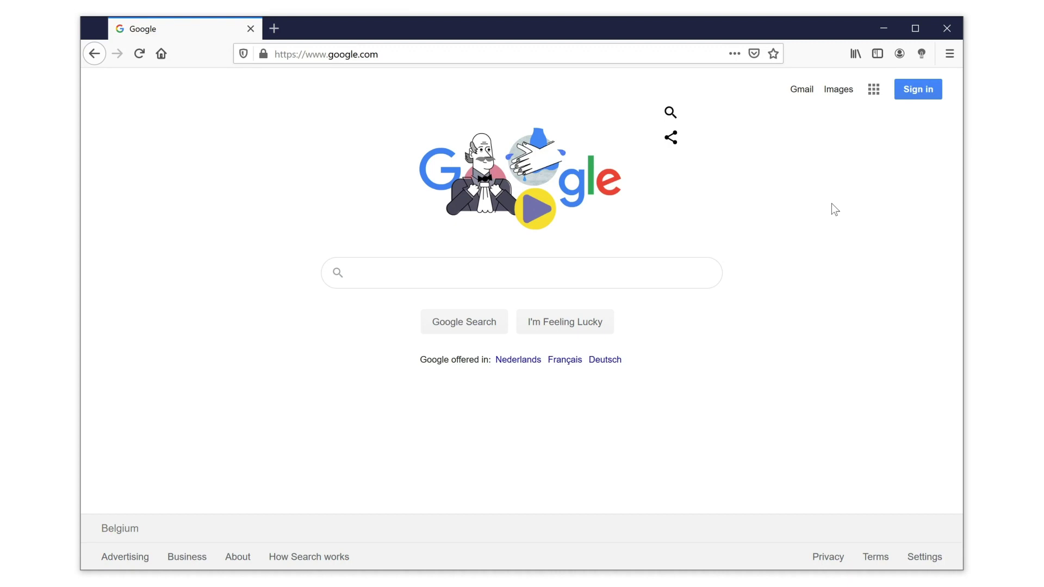
Remove the Turn Off the Lights extension via its lamp toolbar button and confirm
{"action": "right_click", "coordinate": [928, 54]}
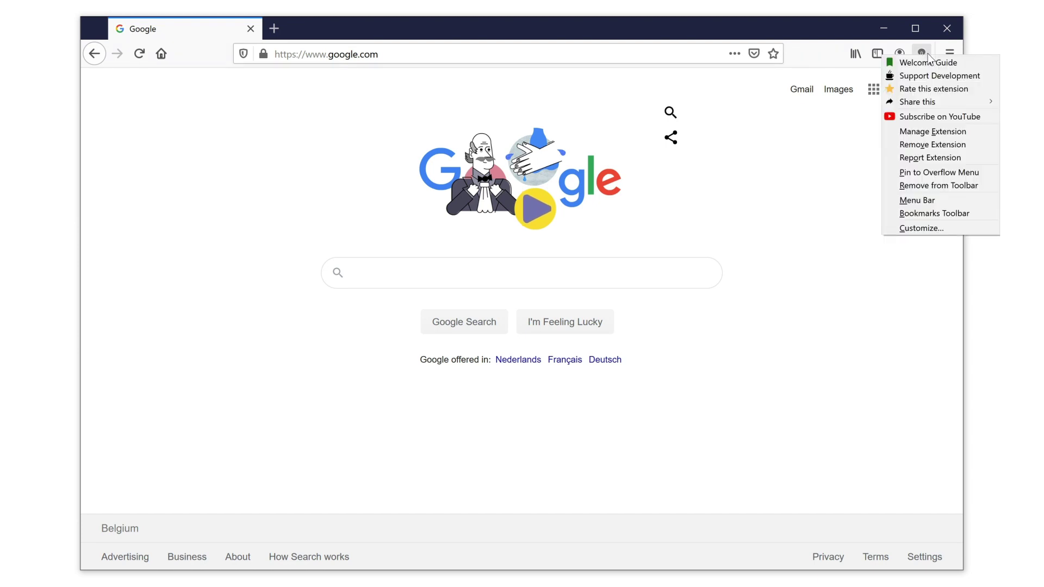
{"action": "left_click", "coordinate": [931, 145]}
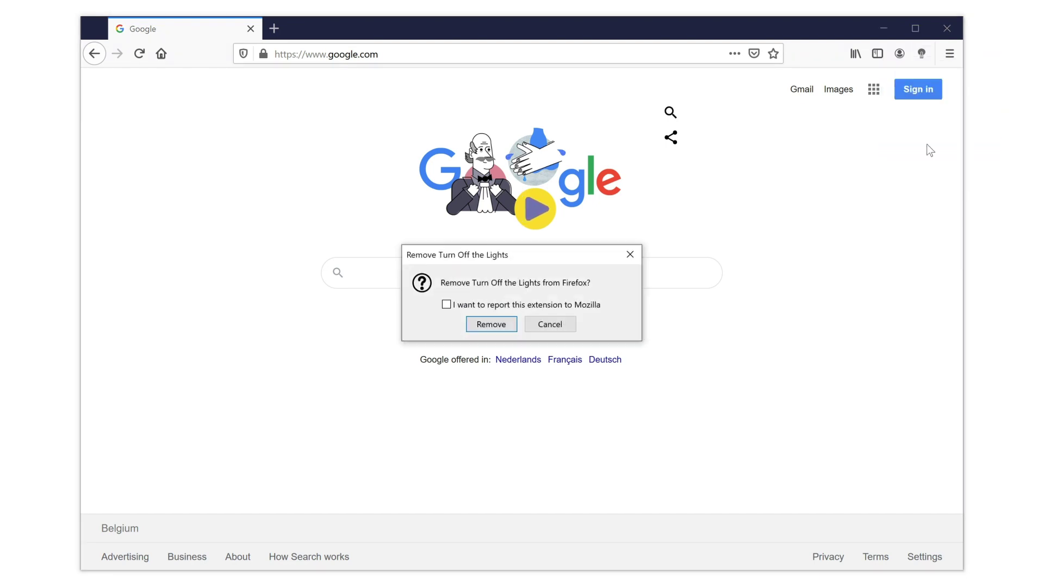
{"action": "left_click", "coordinate": [496, 327]}
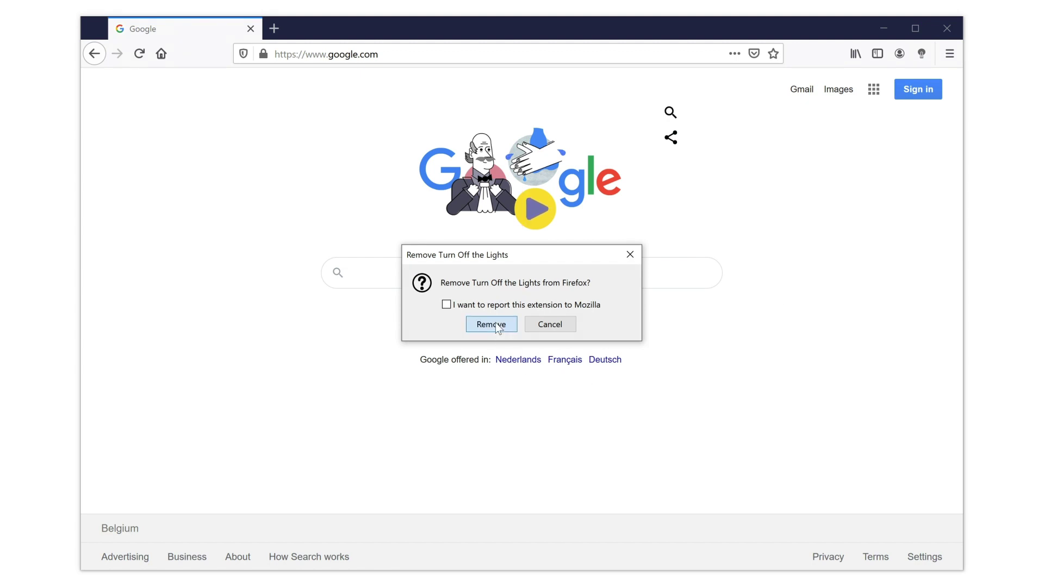